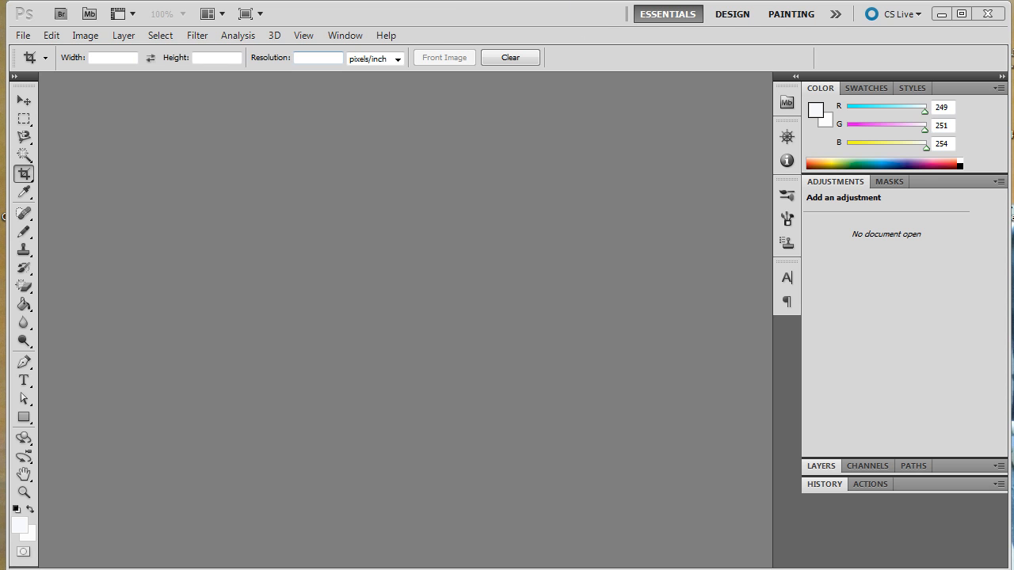
- Open the recent file LookATart.jpg and move its document window to the middle of the workspace
click(24, 36)
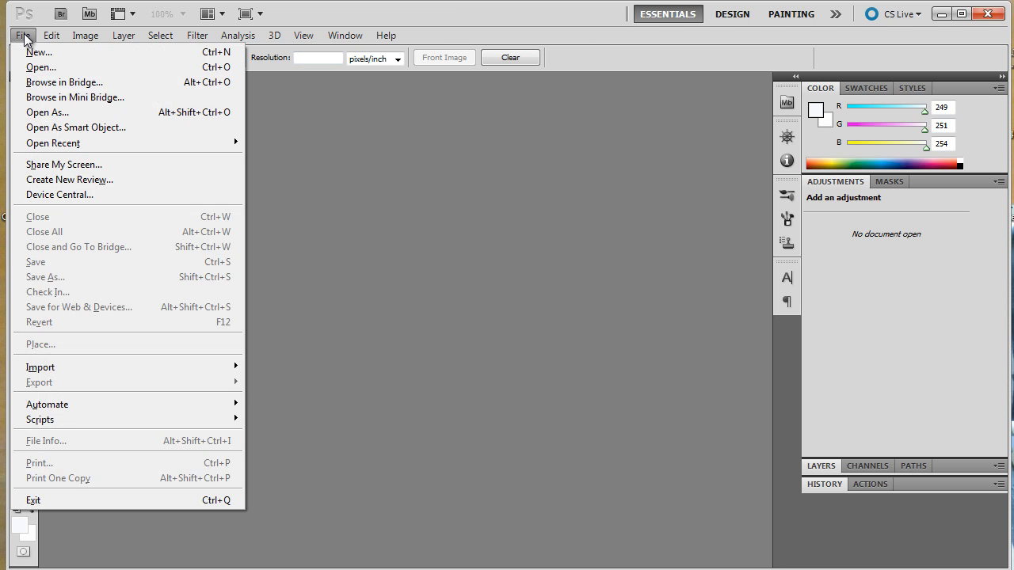
mouse_move(173, 145)
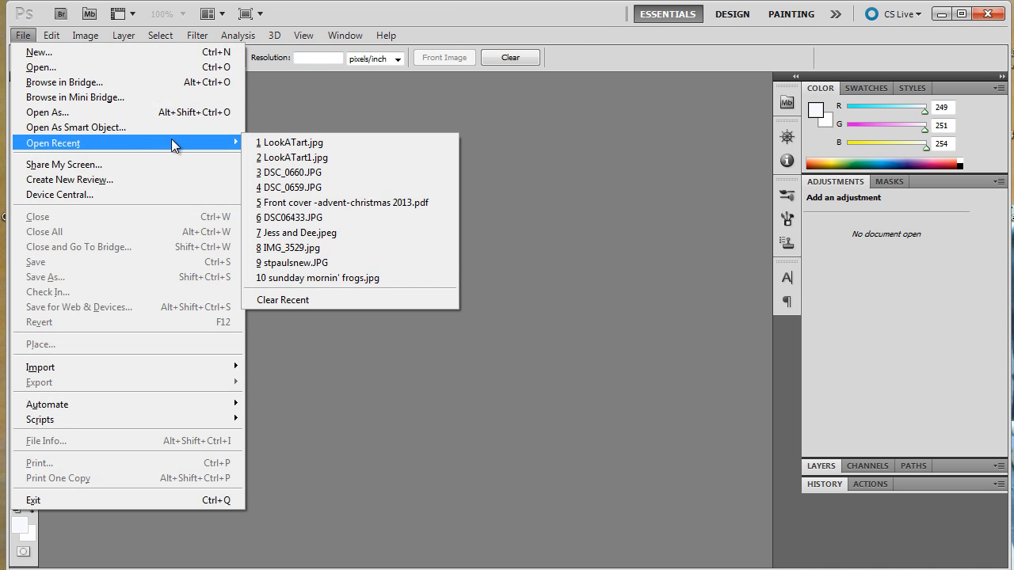
click(317, 139)
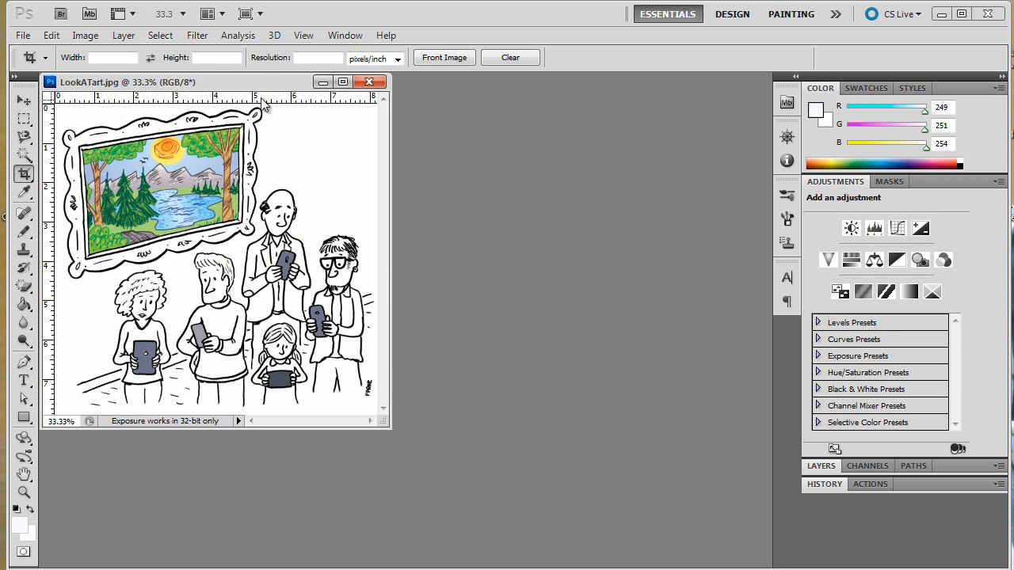
drag(258, 82, 489, 129)
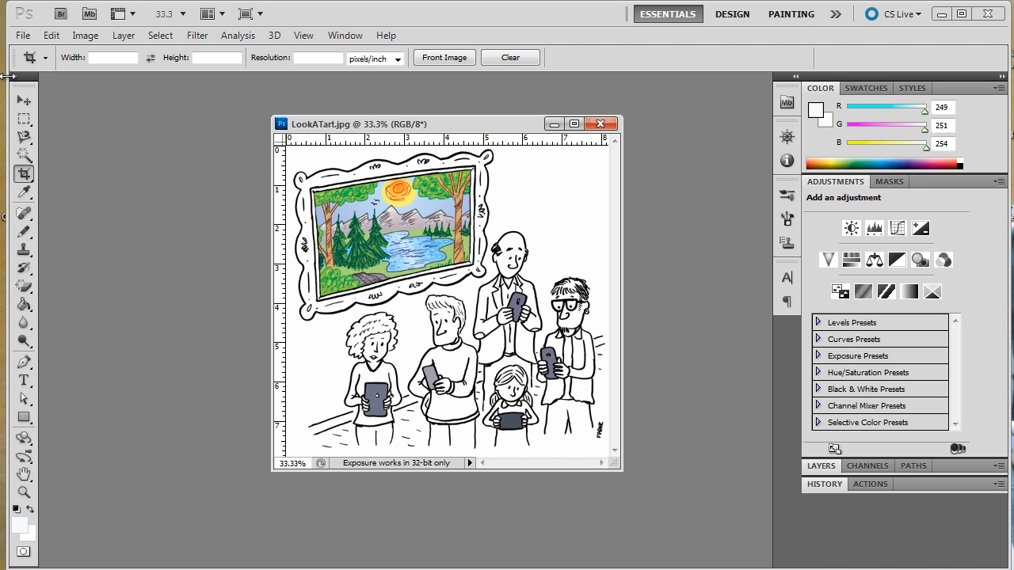
- Resize the image to a resolution of 72 pixels/inch and a width of 600 pixels, keeping its proportions
click(82, 36)
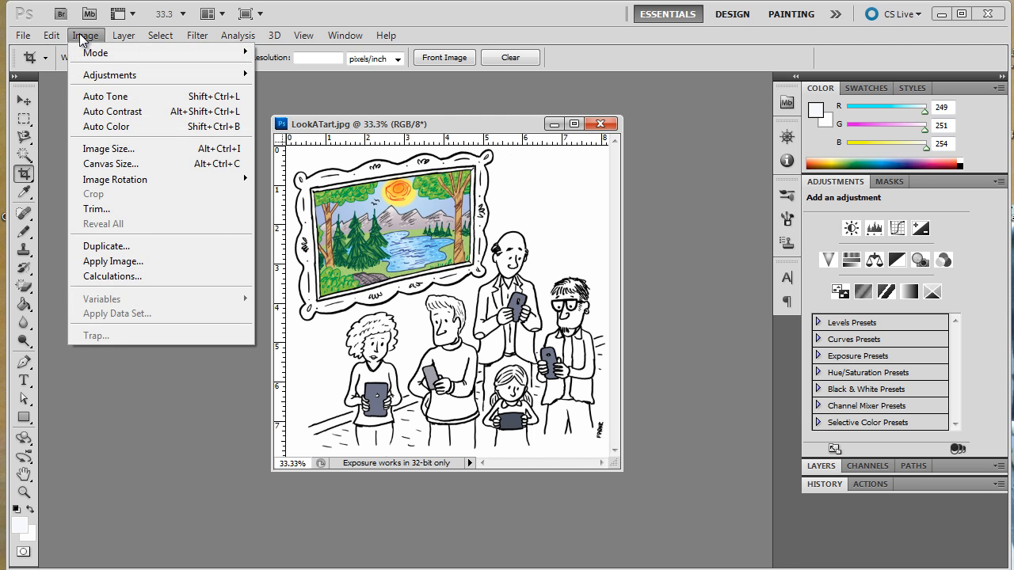
click(103, 148)
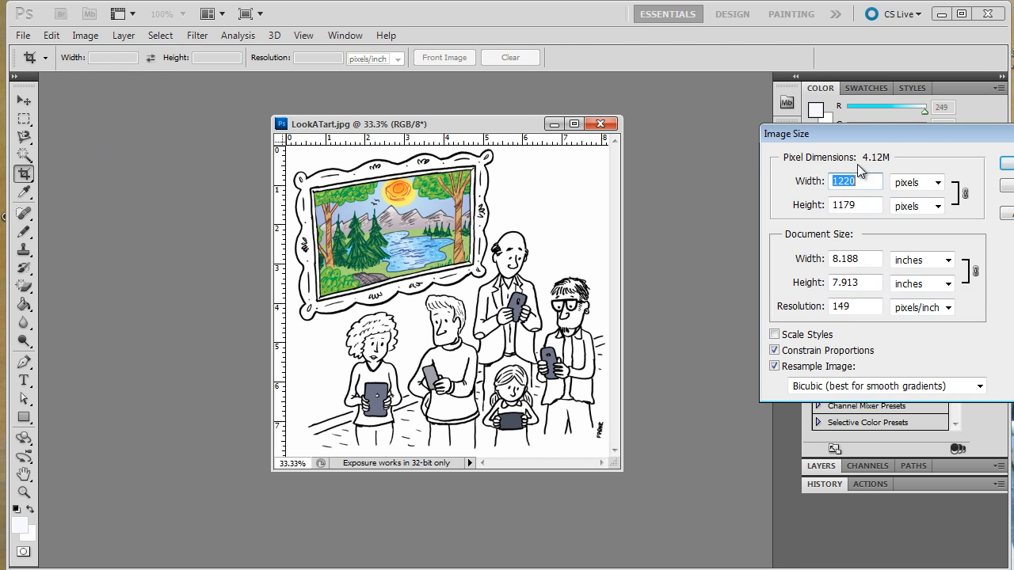
drag(910, 138, 803, 133)
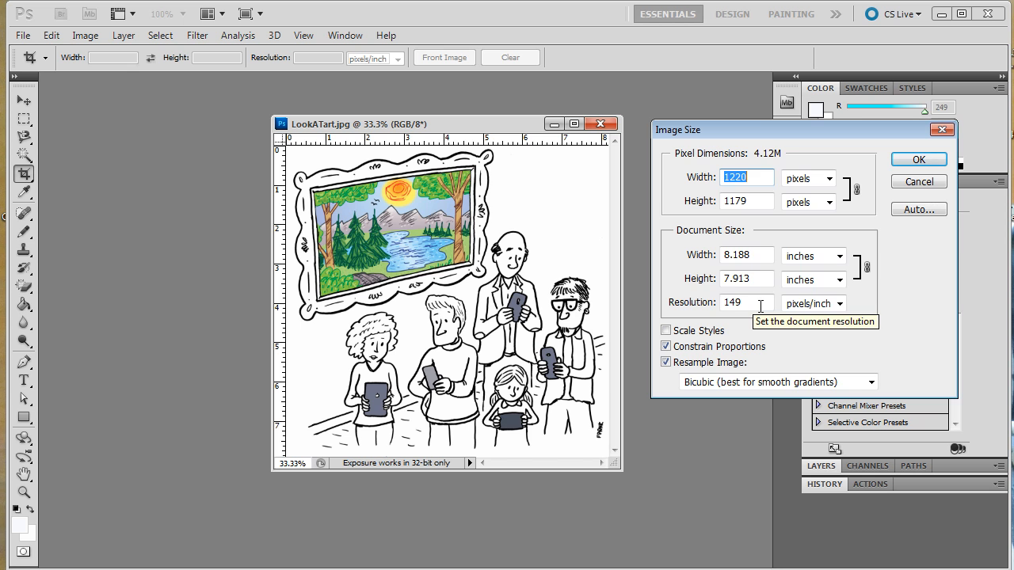
drag(760, 302, 722, 304)
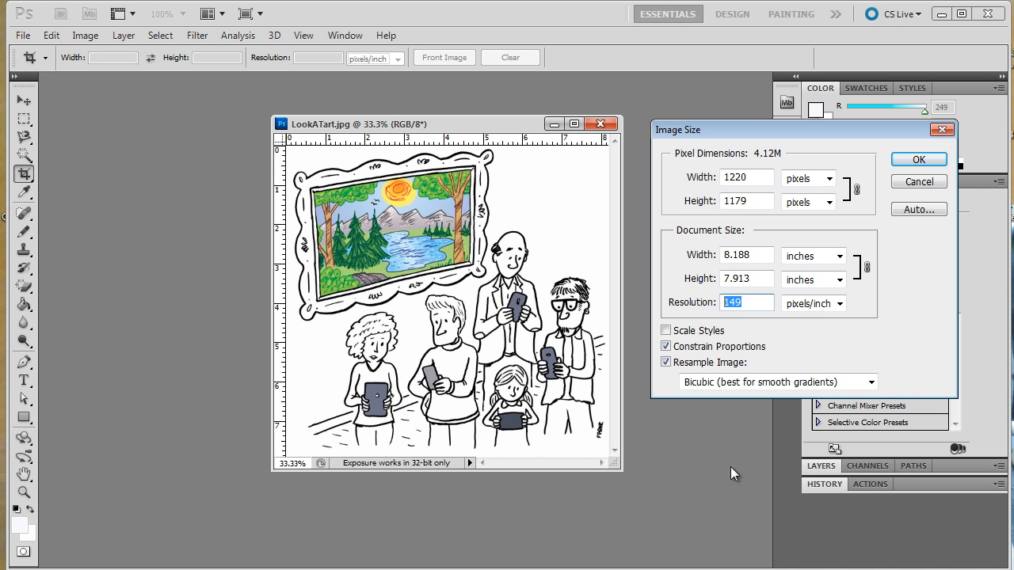
text(72)
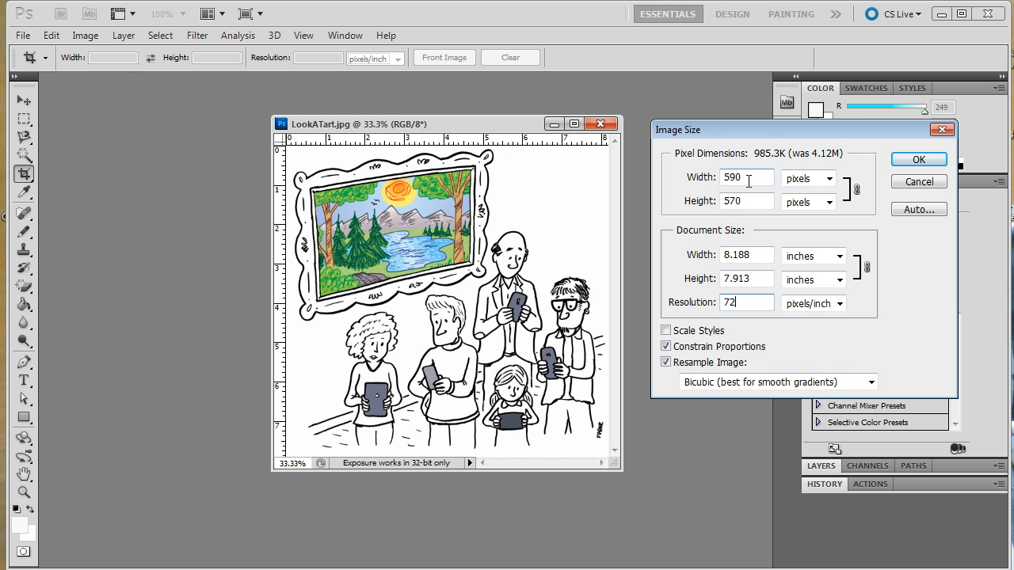
click(707, 179)
text(600)
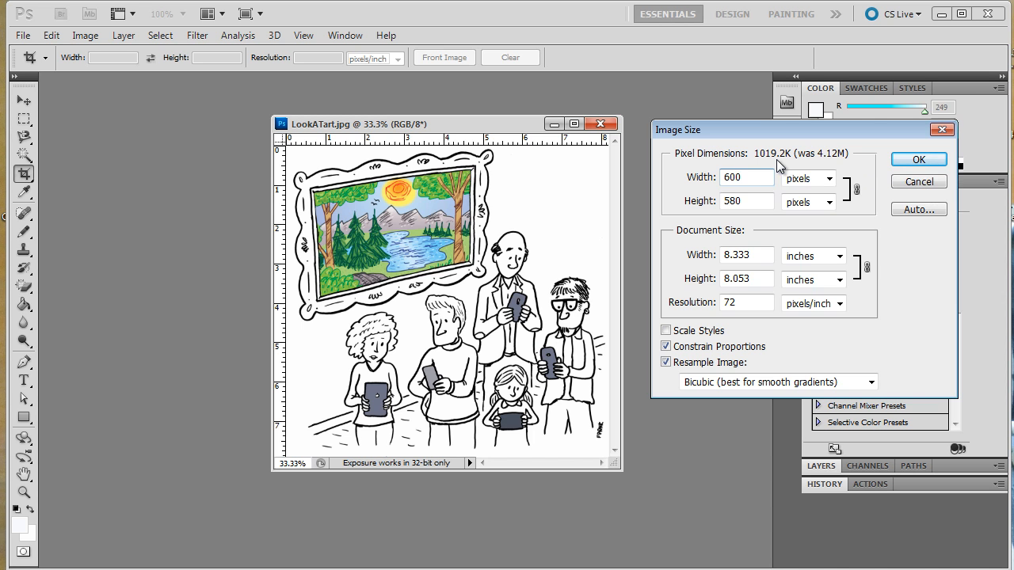
click(934, 158)
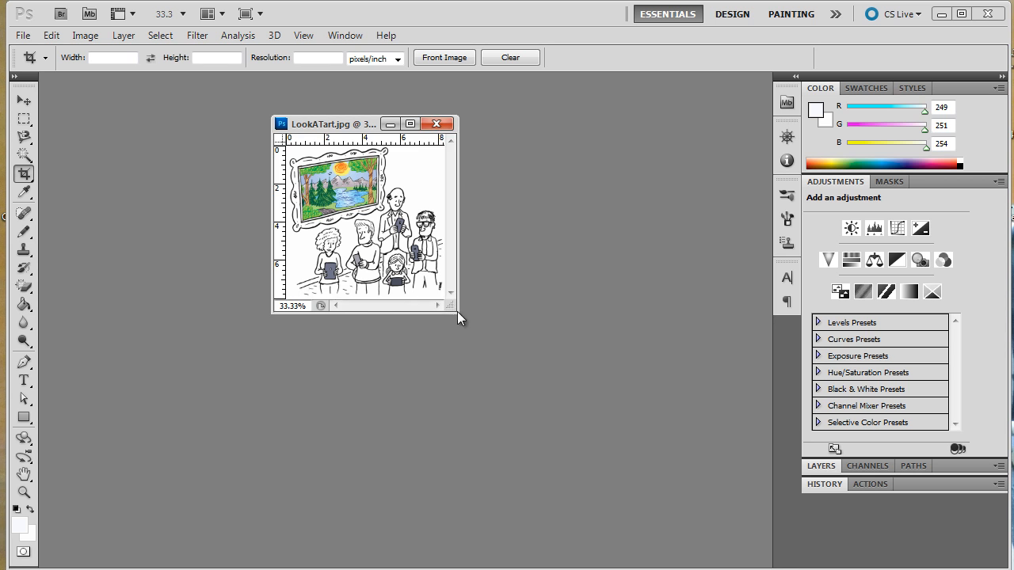
- Set the document zoom to 100% and enlarge and reposition its window so most of the cartoon shows
drag(457, 313, 516, 383)
click(293, 382)
text(3)
key(BackSpace)
text(100)
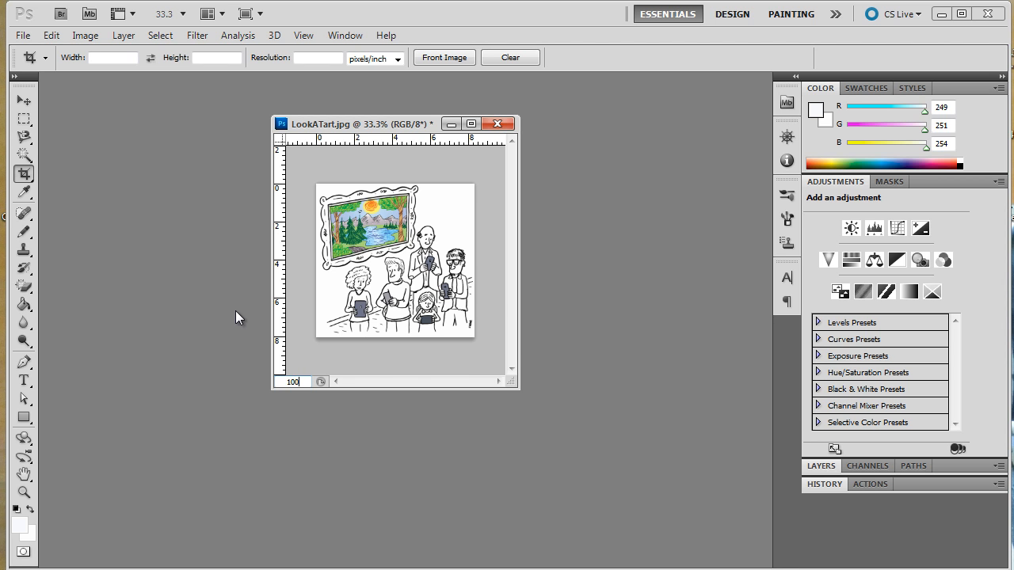
key(Return)
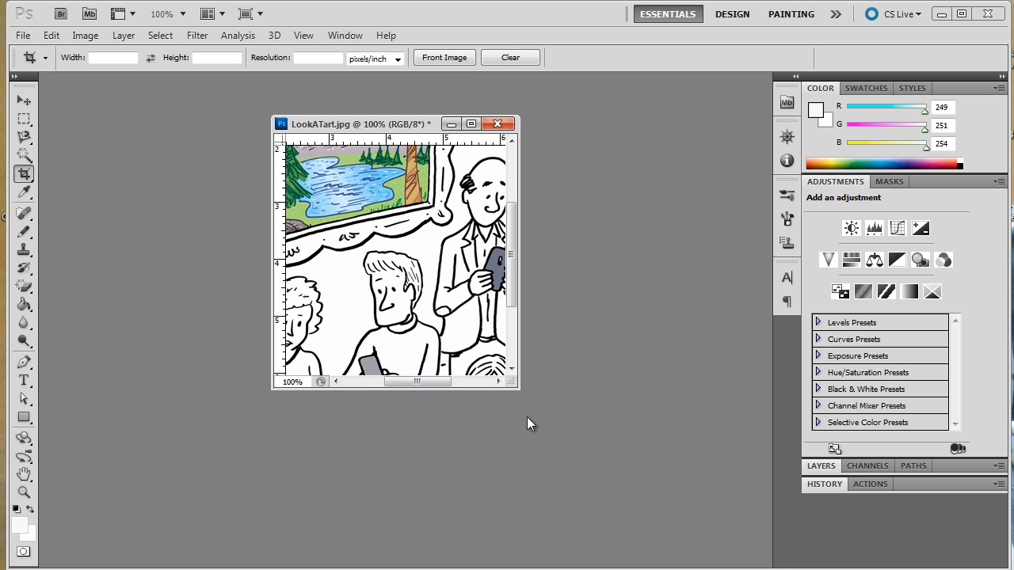
drag(513, 388, 727, 534)
drag(451, 116, 378, 93)
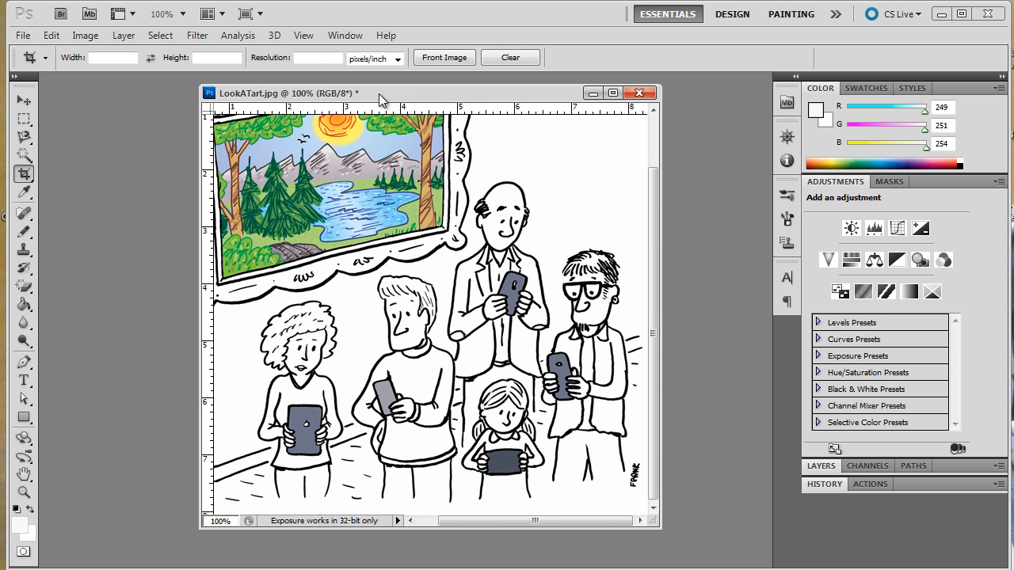
- Start a Save for Web & Devices export and set the selected JPEG preview to High quality
click(23, 36)
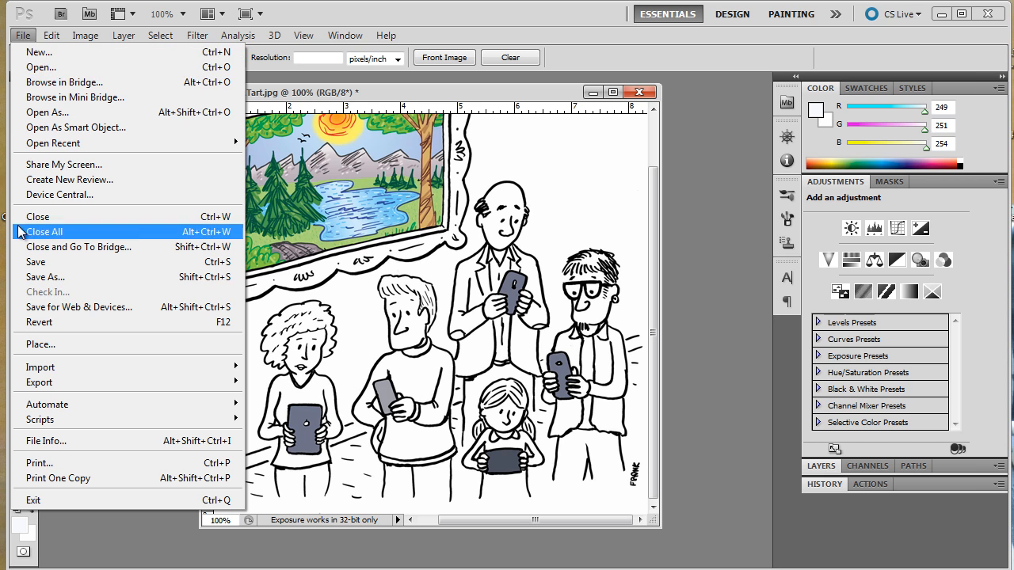
click(48, 307)
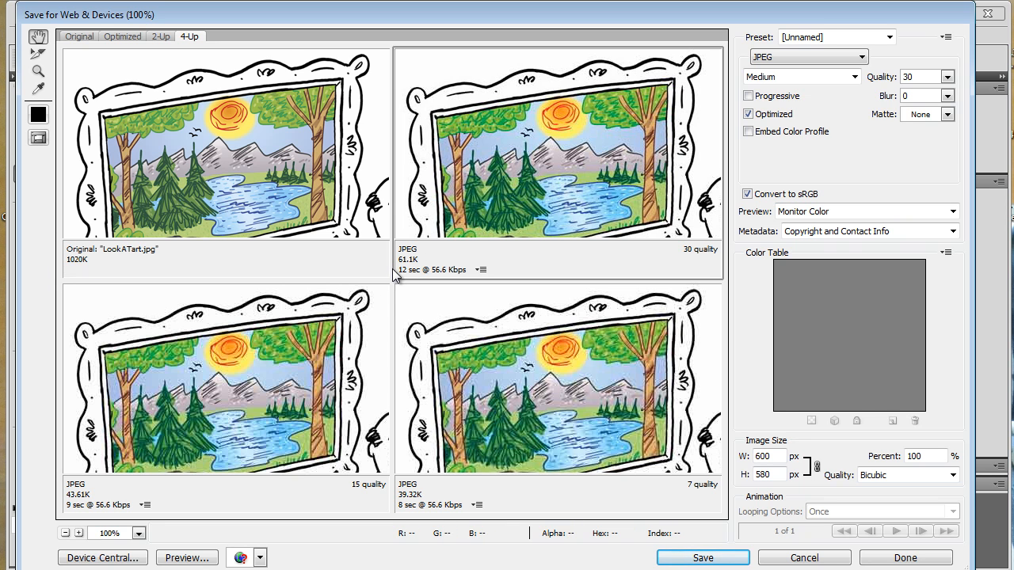
click(854, 77)
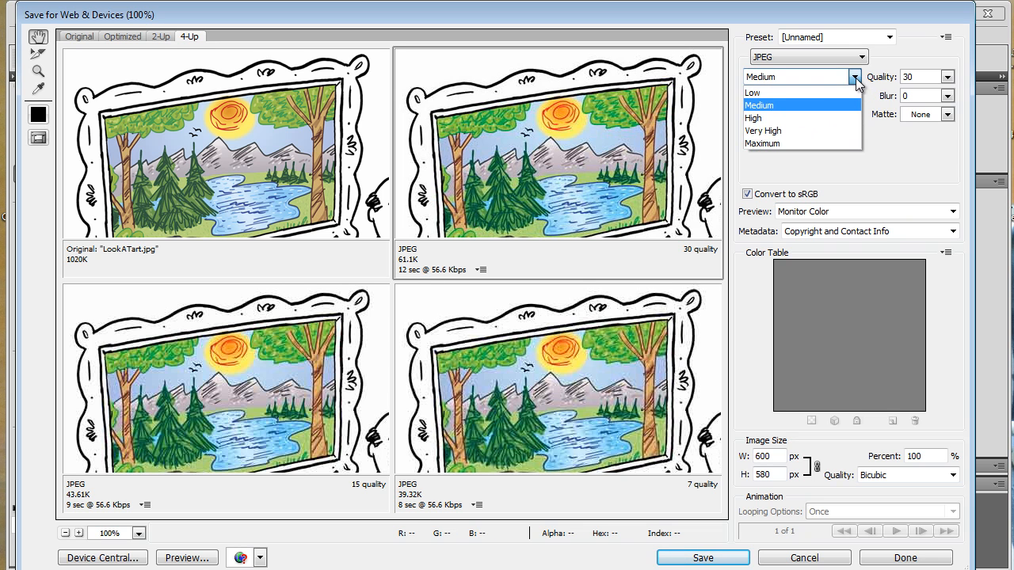
click(785, 119)
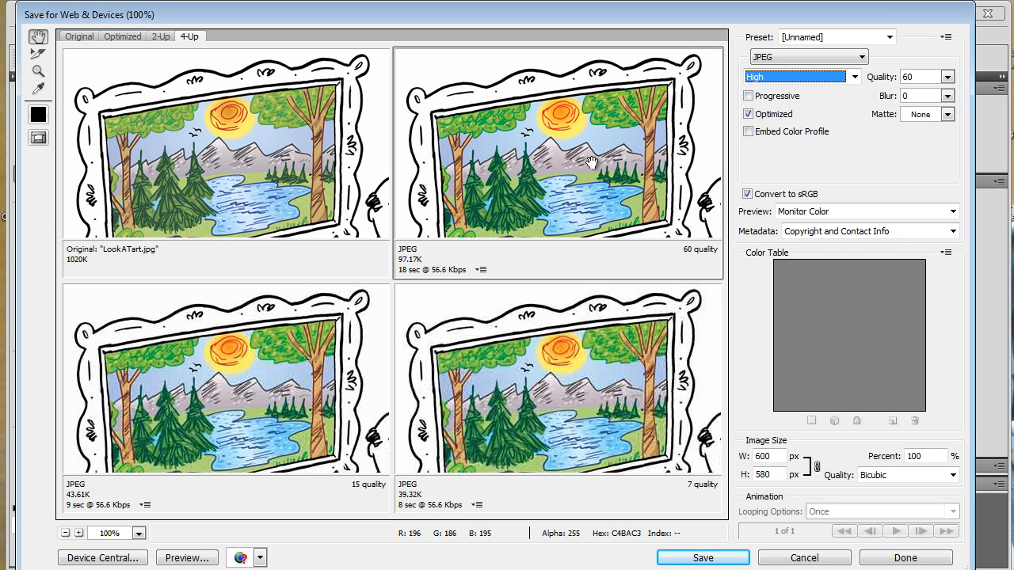
- Compare other areas of the image across the quality previews, then set the 60-quality JPEG version to Medium
drag(647, 211, 586, 112)
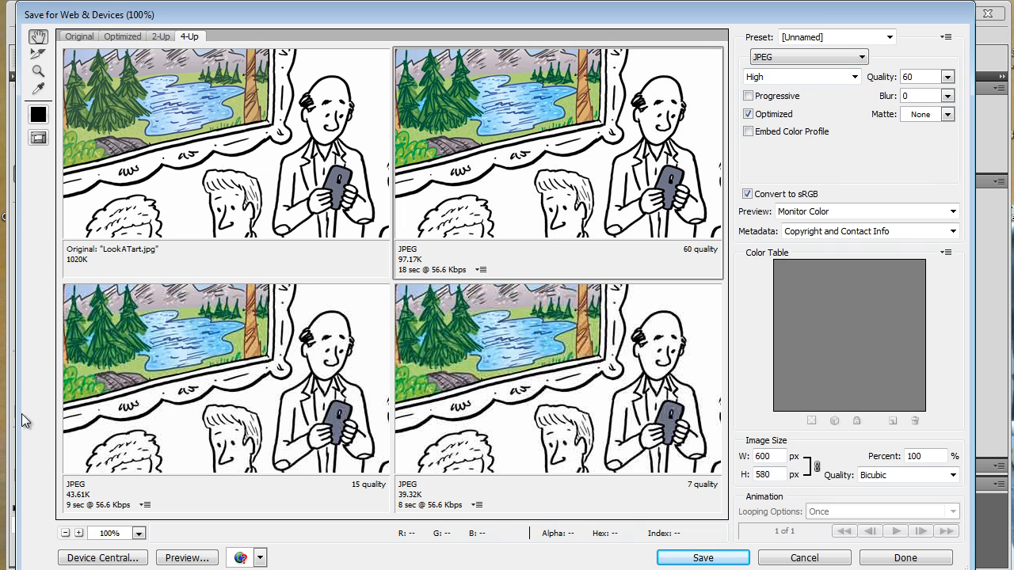
click(203, 412)
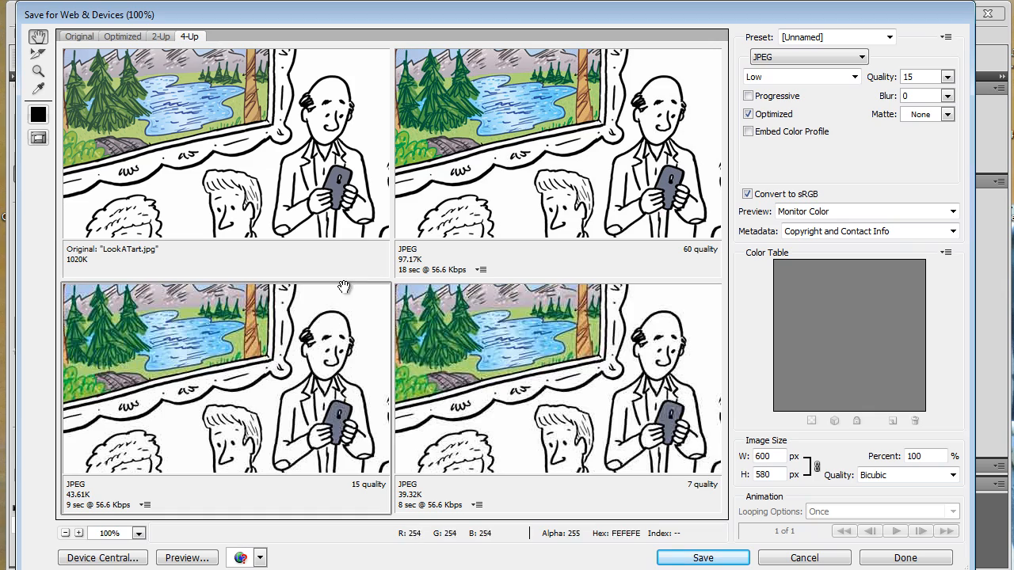
mouse_move(261, 442)
mouse_down()
mouse_move(269, 342)
mouse_move(216, 319)
mouse_move(248, 426)
mouse_up()
click(603, 200)
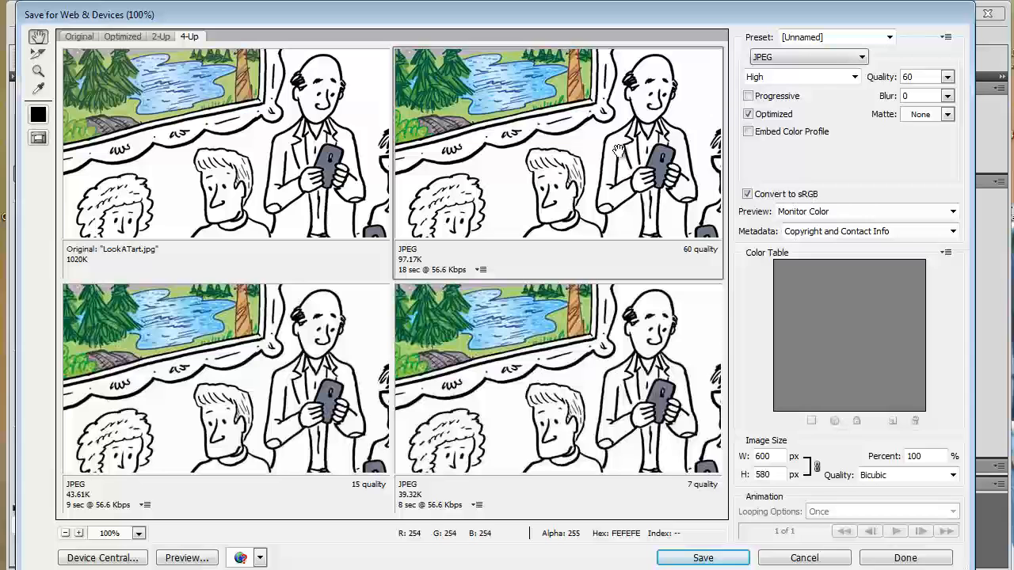
click(852, 78)
click(776, 106)
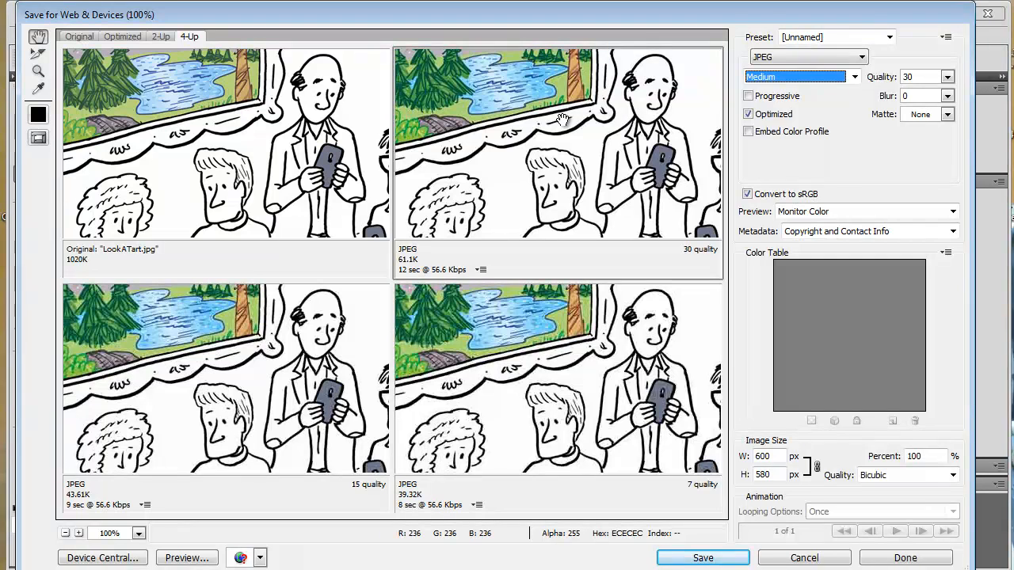
- Save the optimized JPEG as comic-strip in the images folder, and close LookATart.jpg without saving its changes
click(727, 558)
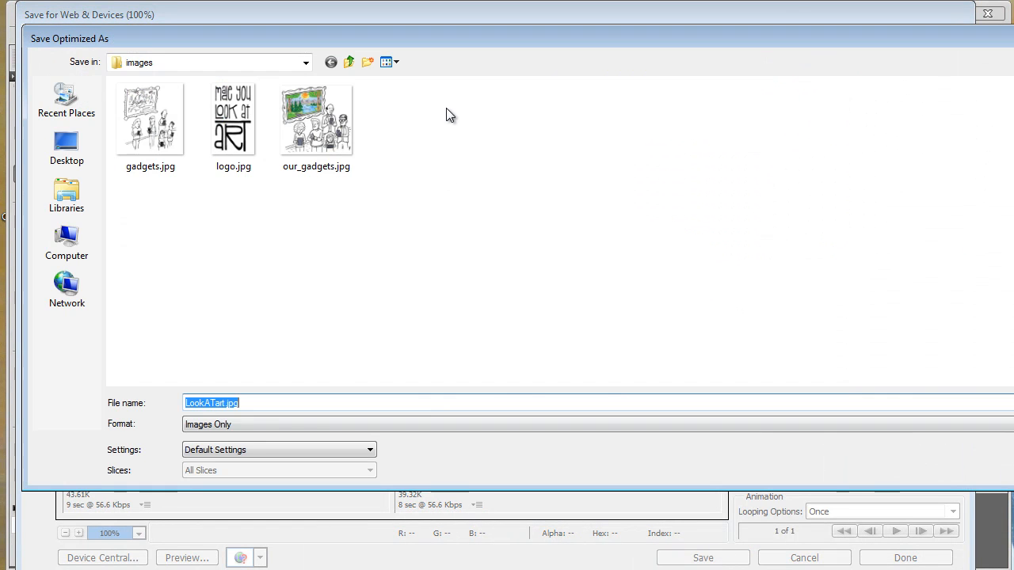
text(comic)
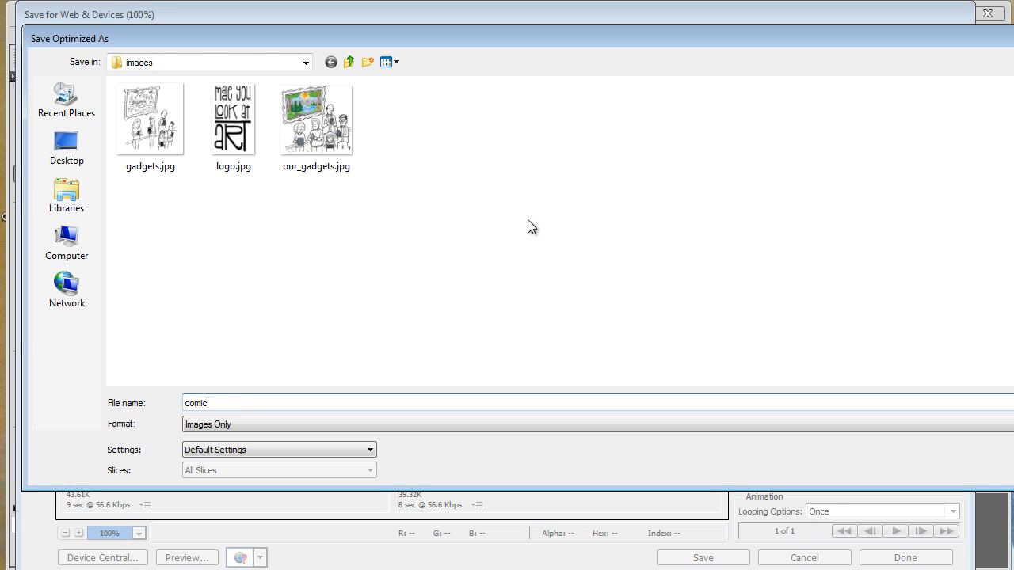
text(-strip)
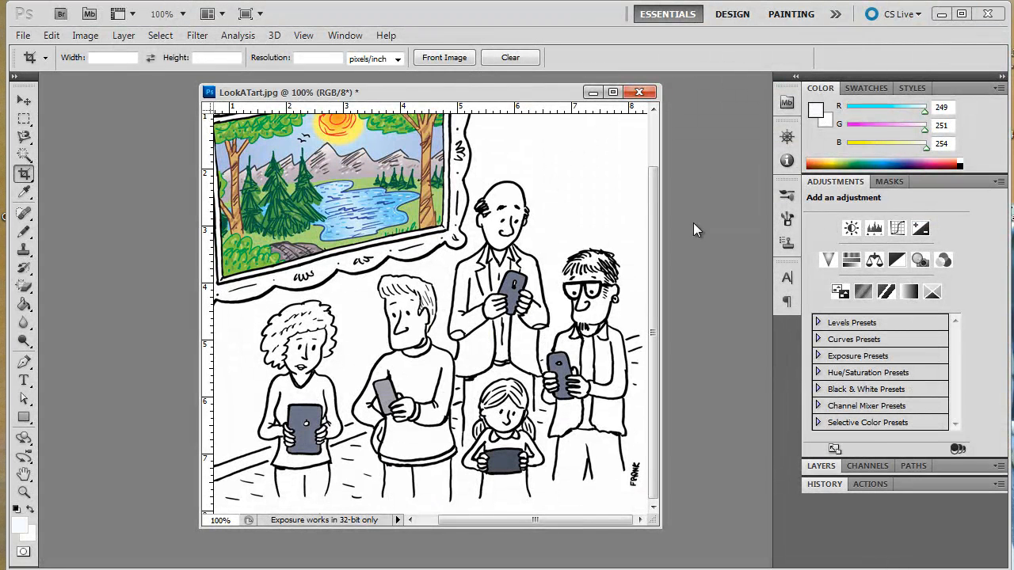
click(638, 93)
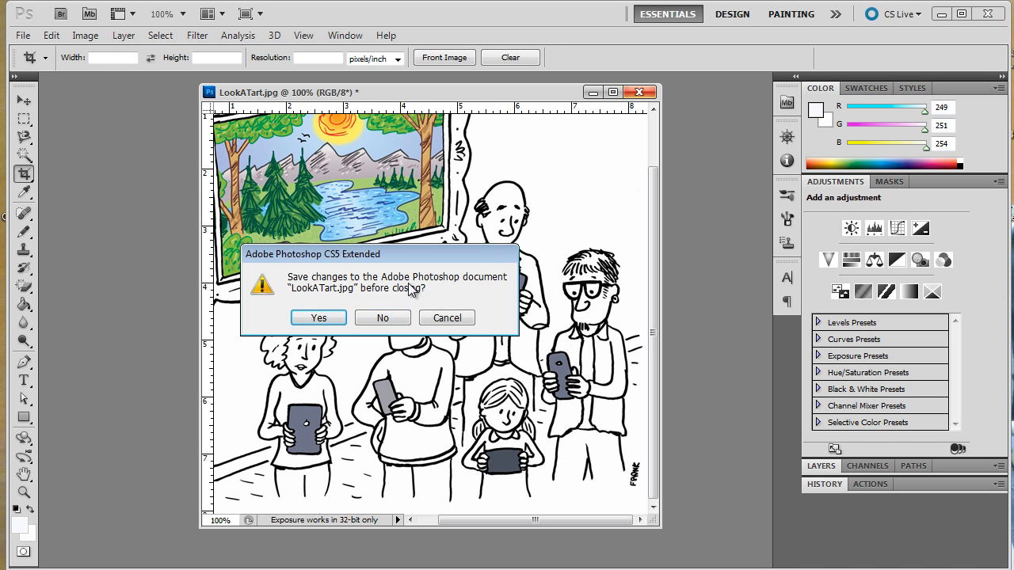
click(383, 319)
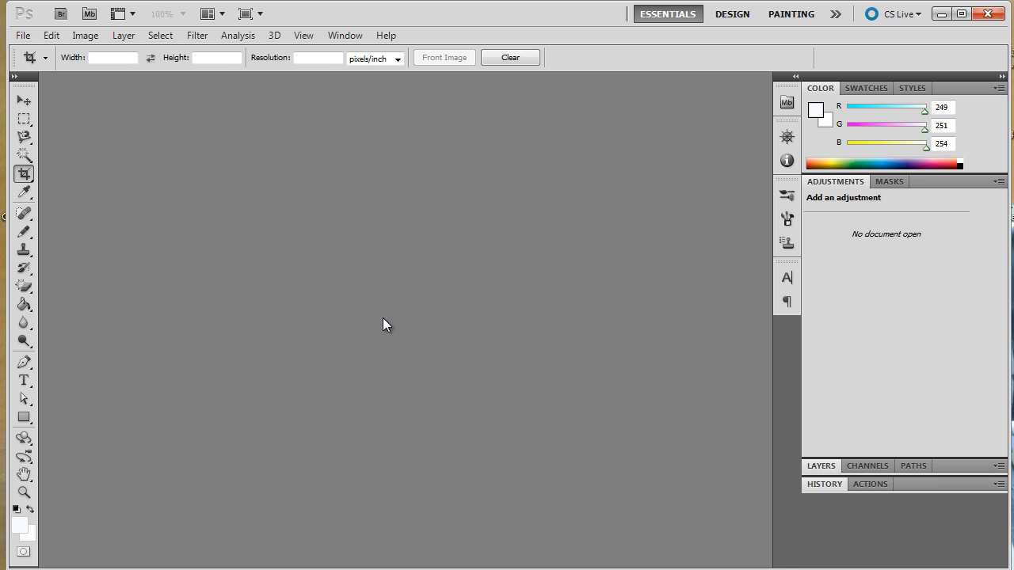